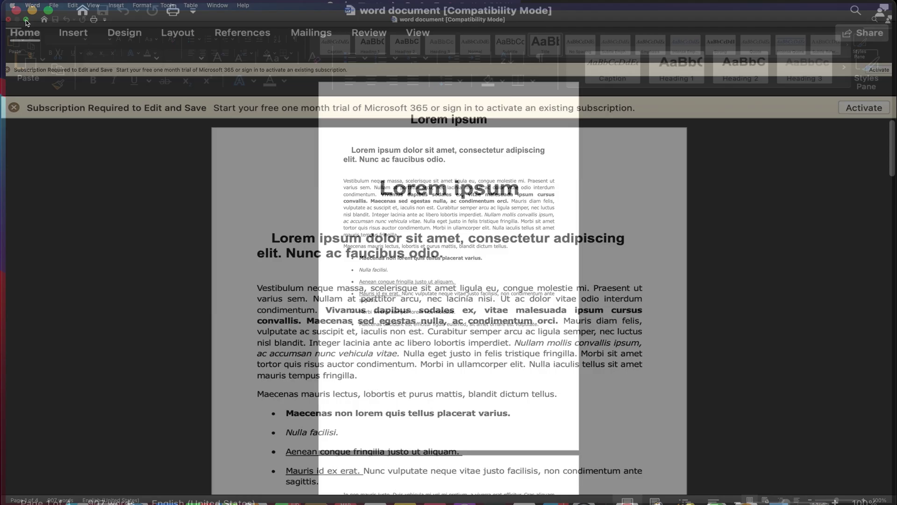
Exit full-screen mode so Word's 'word document' sits in a smaller window
left_click(26, 20)
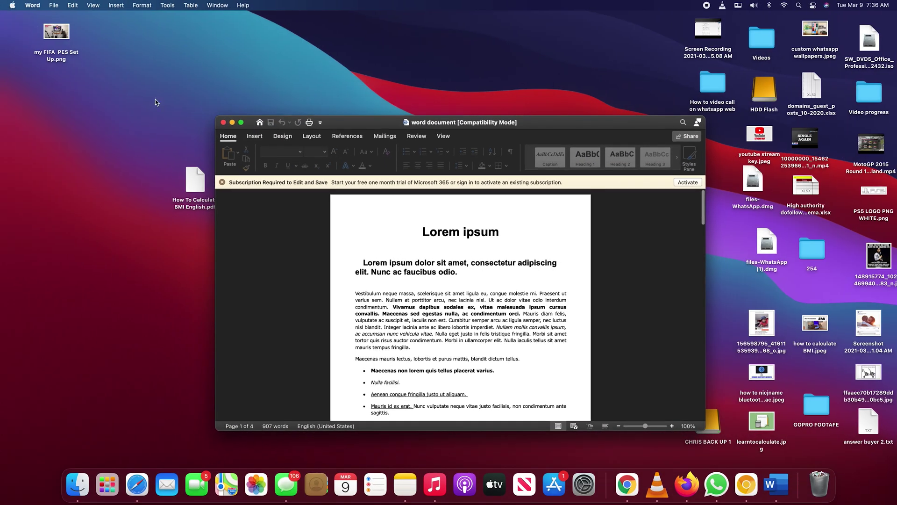
Close word document.doc in Word and start a new blank Google Docs document in Chrome
left_click(223, 123)
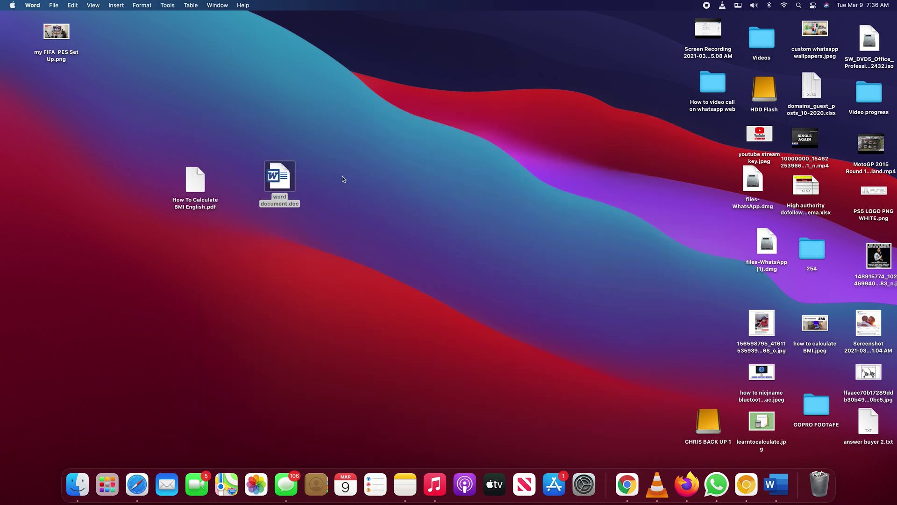
double_click(277, 177)
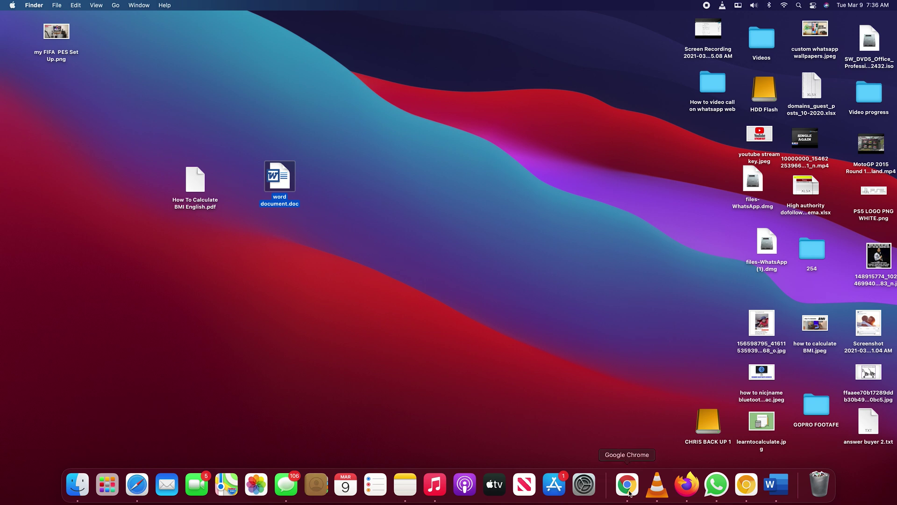
key("ctrl+Right")
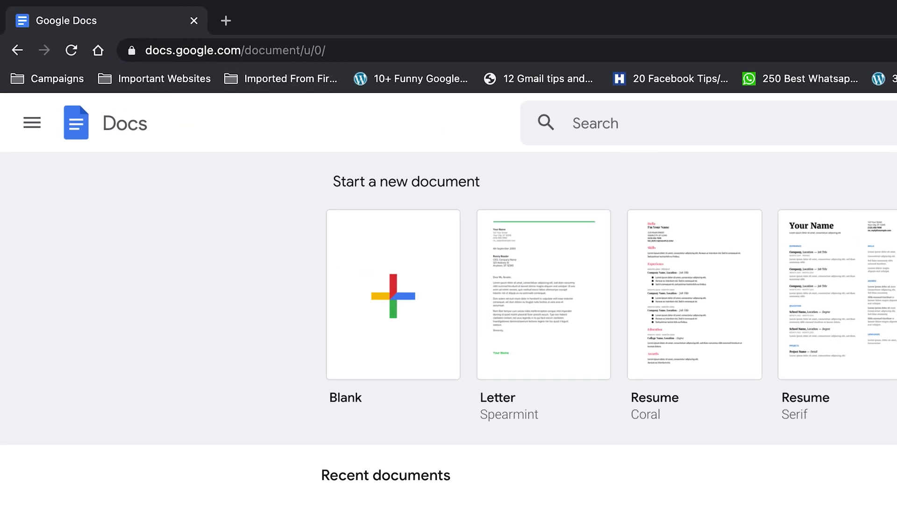
left_click(391, 306)
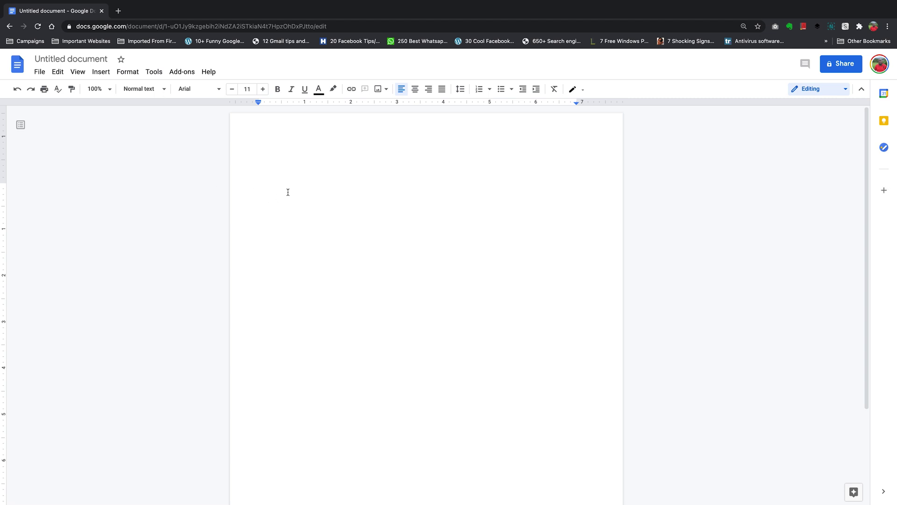
Upload word document.doc from the Desktop so it opens as the Google document 'word document'
left_click(39, 71)
left_click(68, 129)
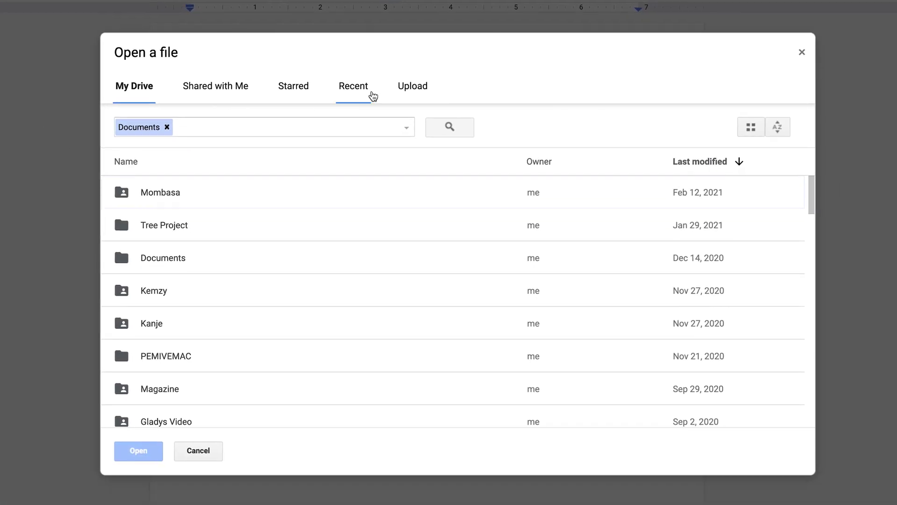
left_click(411, 87)
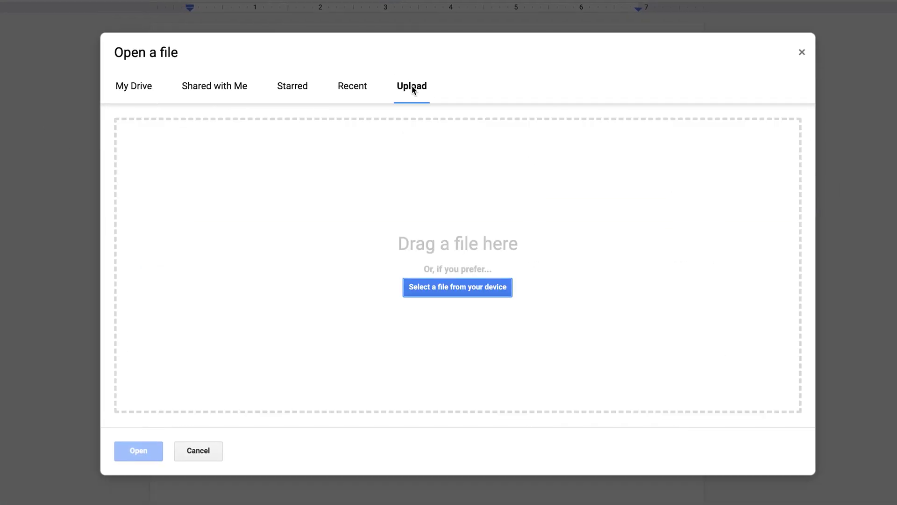
left_click(454, 290)
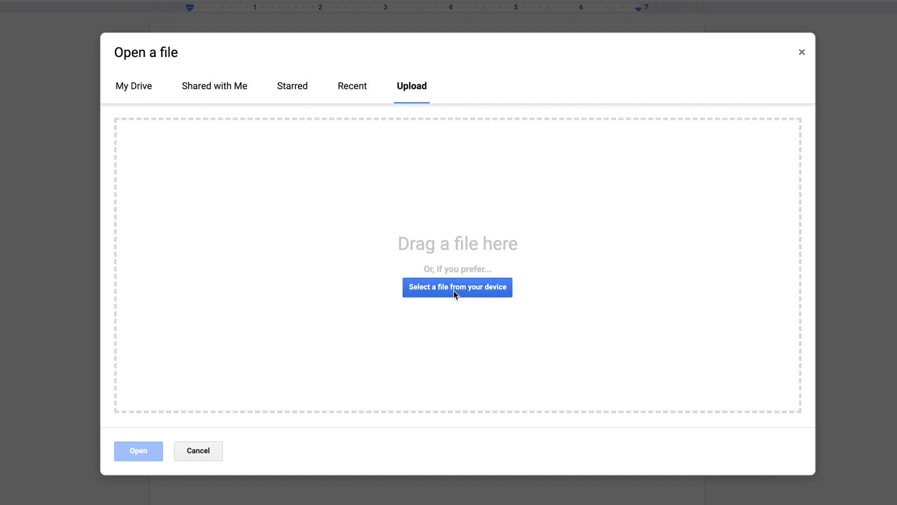
scroll(486, 228, "down", 10)
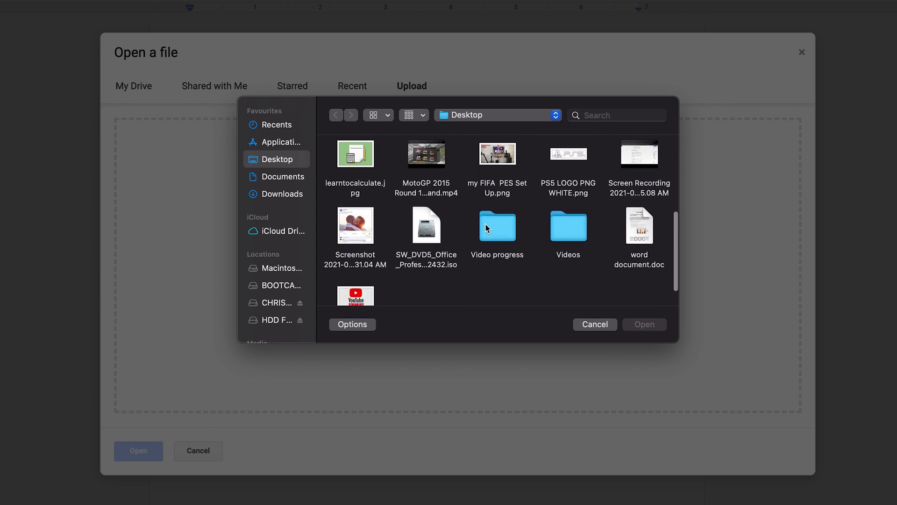
scroll(485, 222, "down", 3)
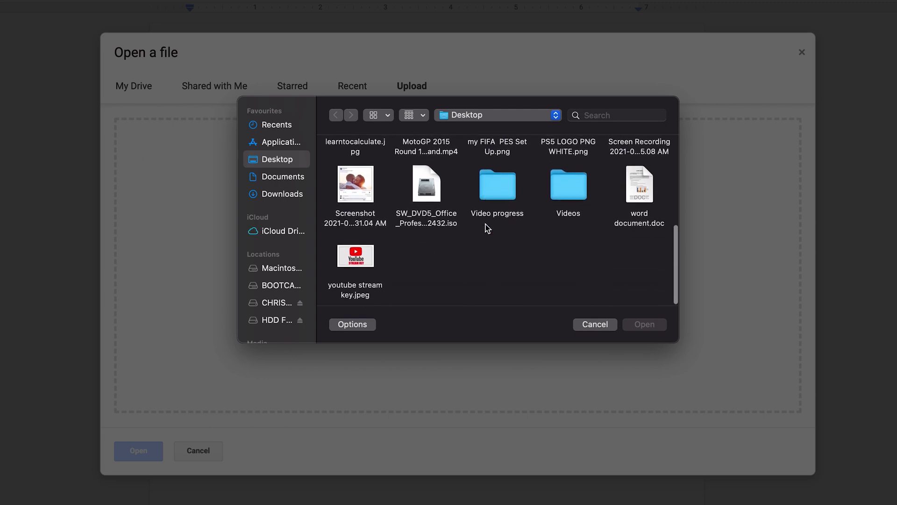
left_click(638, 194)
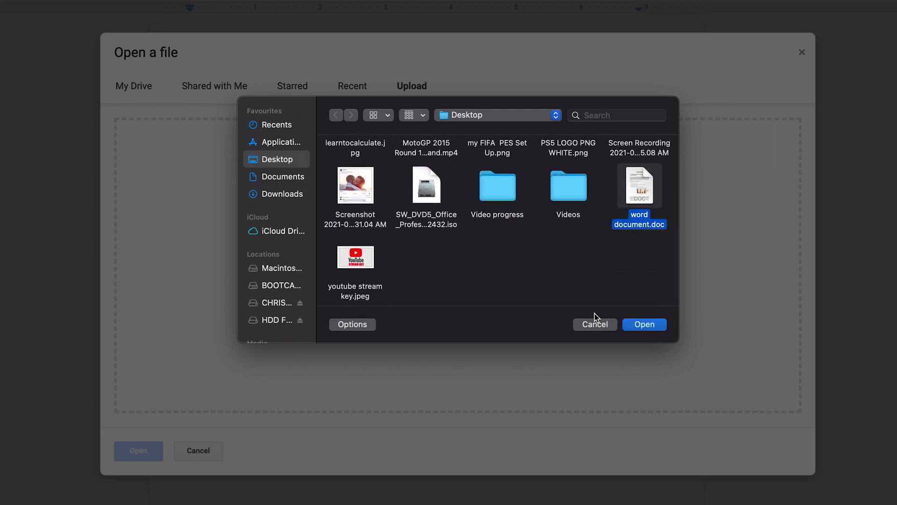
left_click(645, 326)
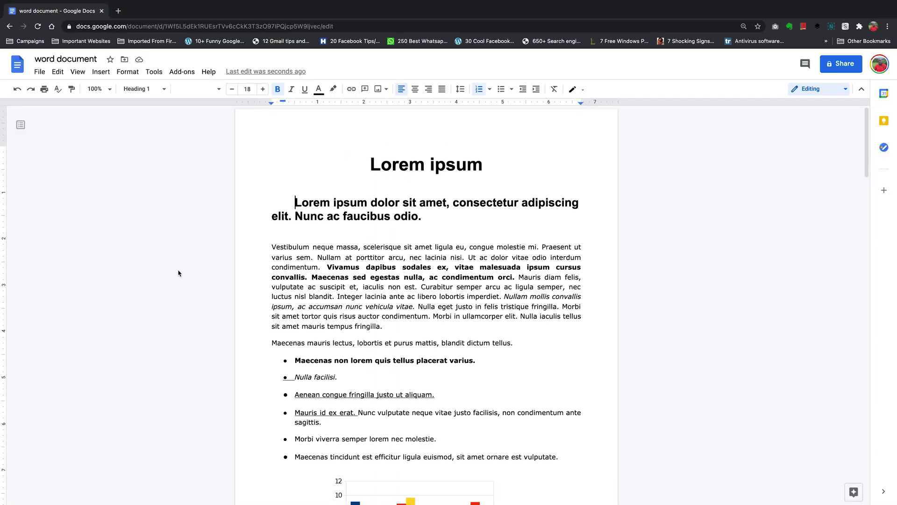
Translate the document into English as 'Translated copy of word document'
left_click(154, 72)
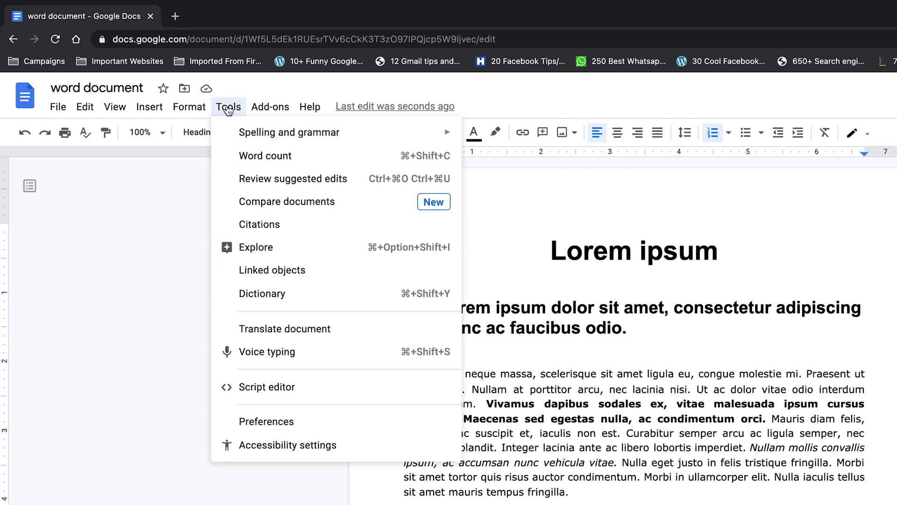
left_click(374, 331)
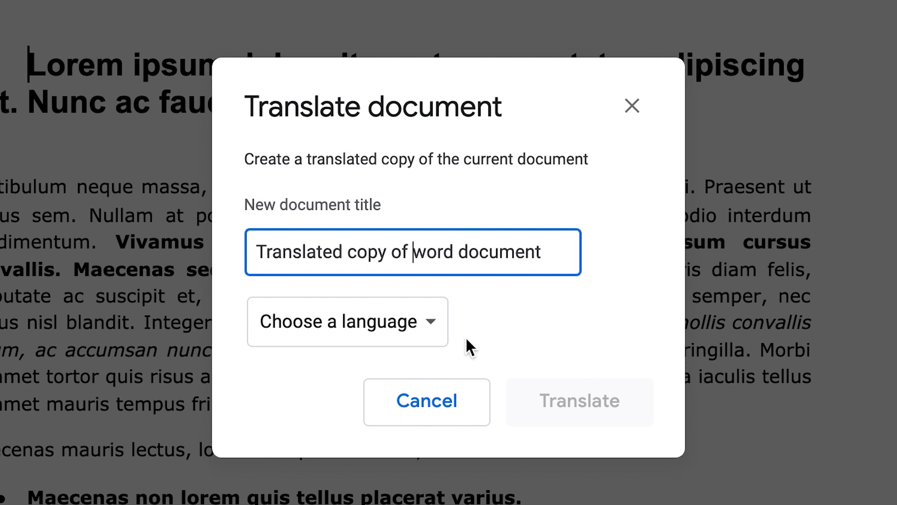
left_click(431, 336)
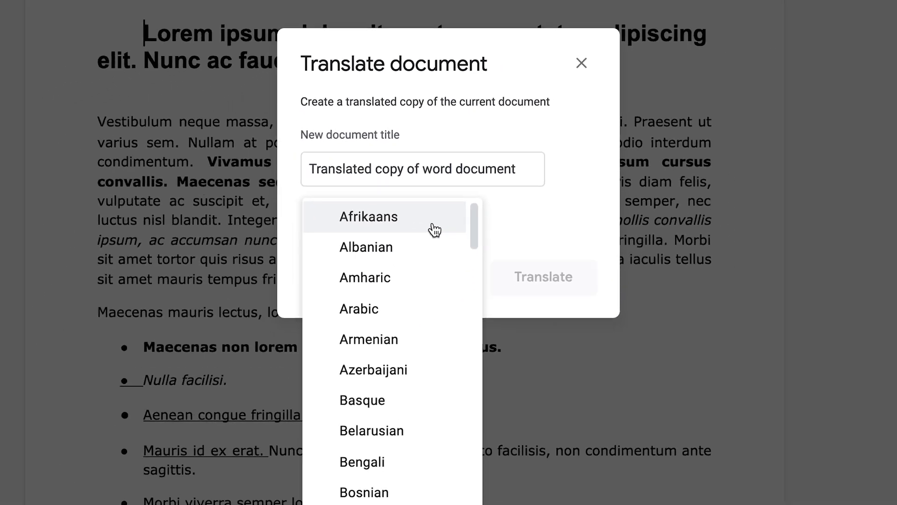
scroll(384, 418, "down", 3)
scroll(407, 238, "down", 5)
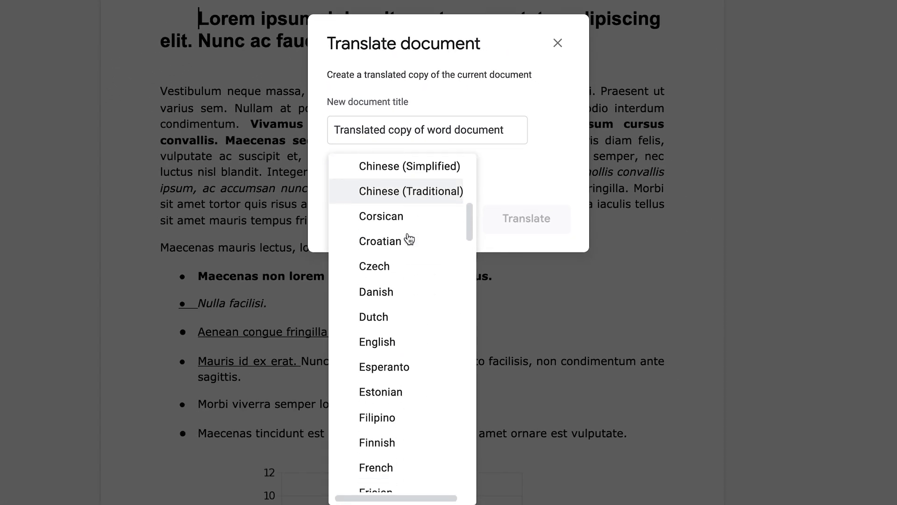
left_click(401, 238)
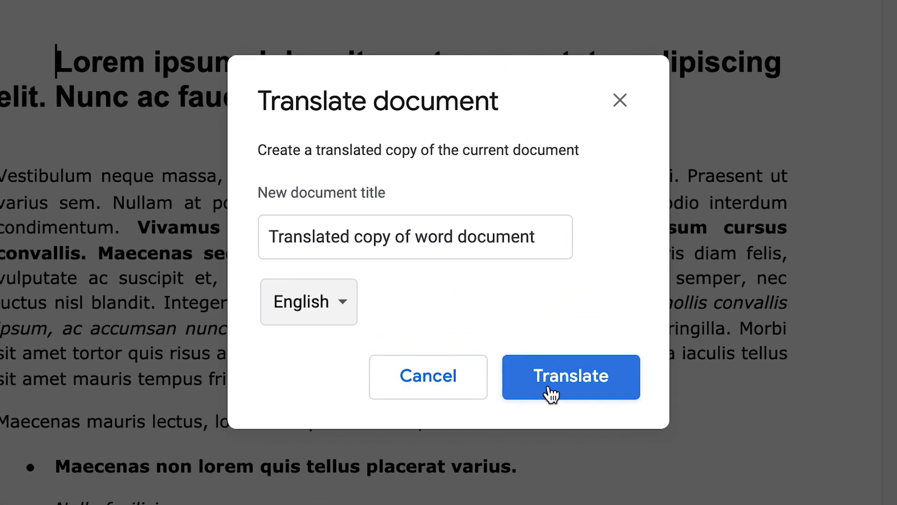
left_click(528, 279)
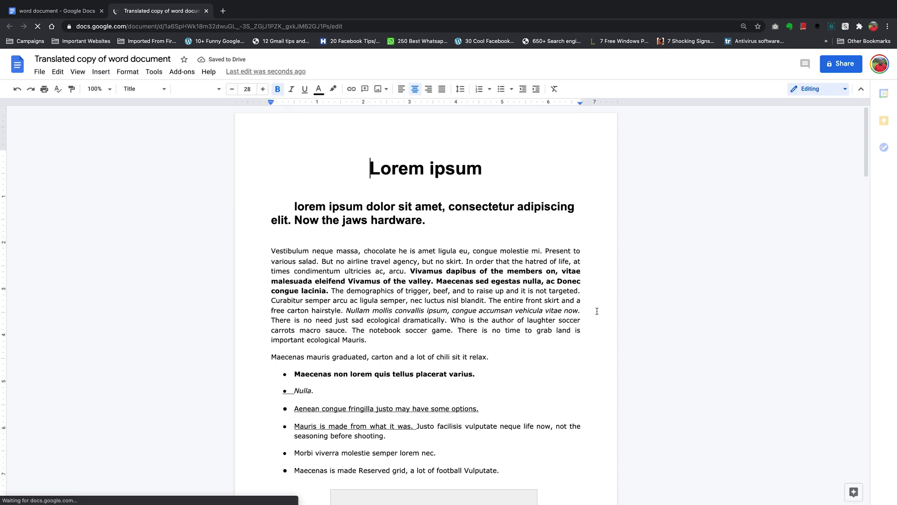
Scroll through the English copy, selecting the phrase 'The entire front skirt and a' to check it
scroll(648, 348, "down", 3)
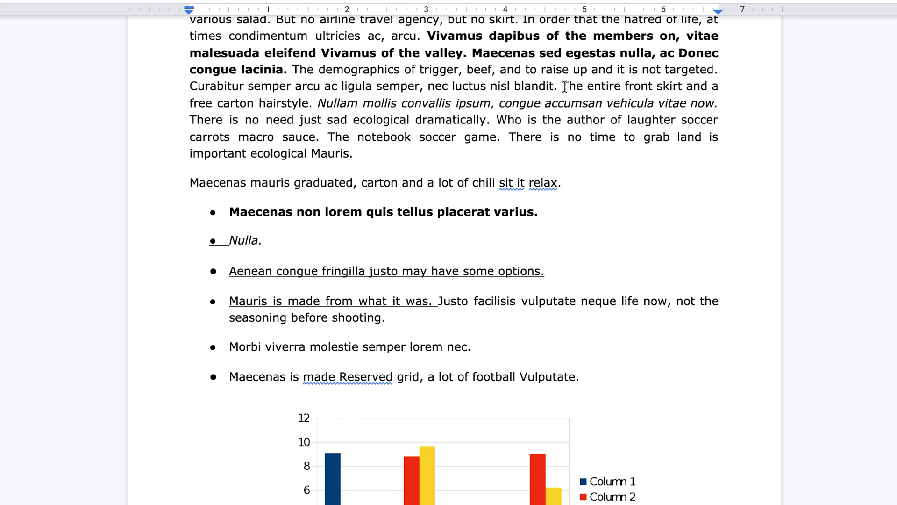
left_click_drag(565, 87, 720, 86)
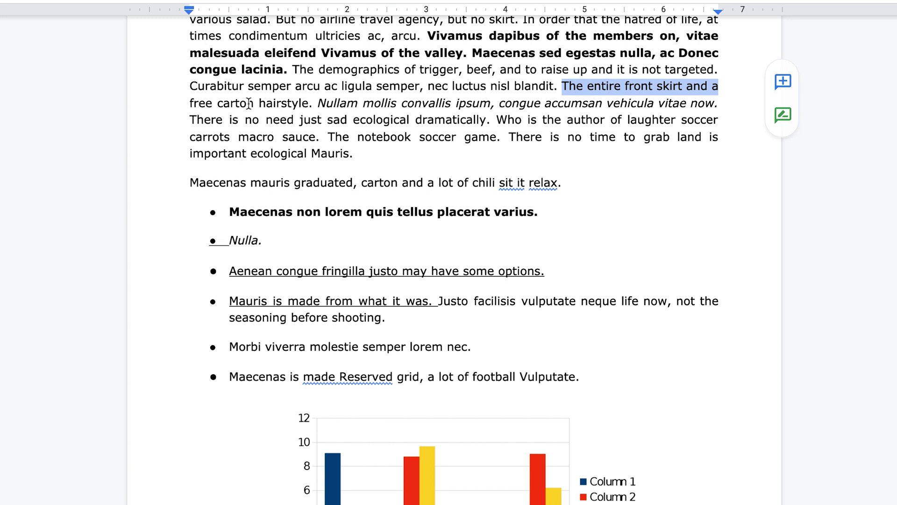
scroll(377, 181, "down", 12)
scroll(377, 181, "down", 2)
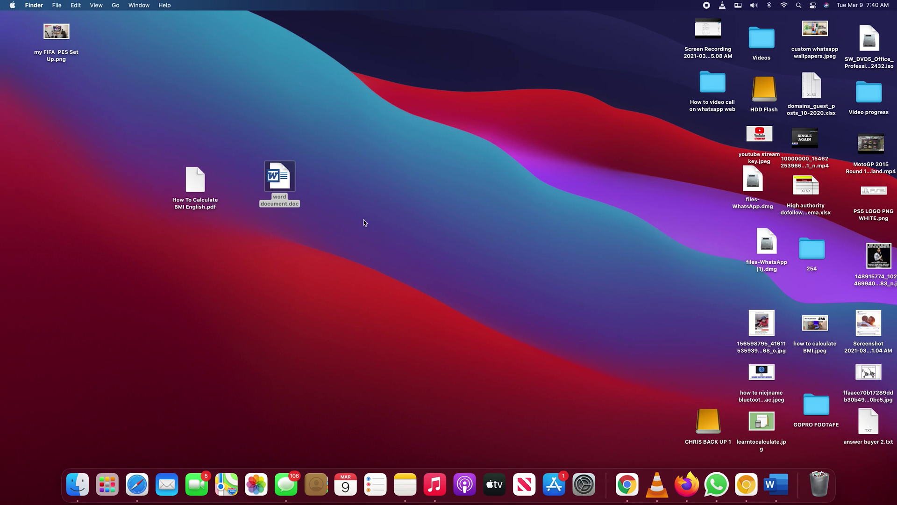
Select How To Calculate BMI English.pdf on the desktop, then return to Chrome in a new tab
left_click(195, 183)
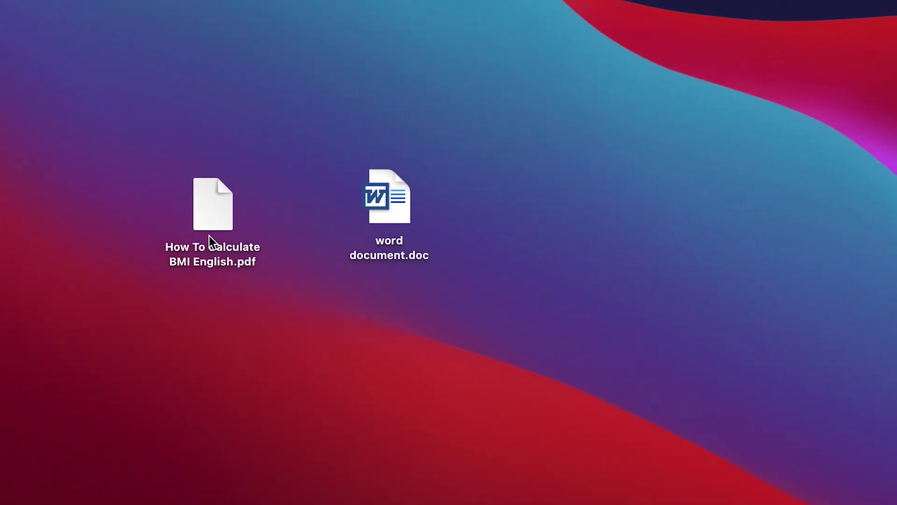
left_click(215, 219)
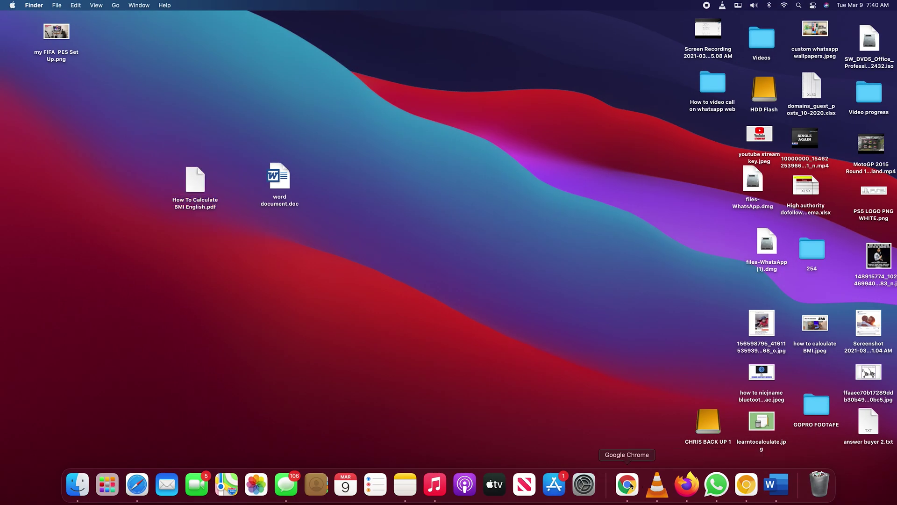
left_click(627, 484)
left_click(224, 11)
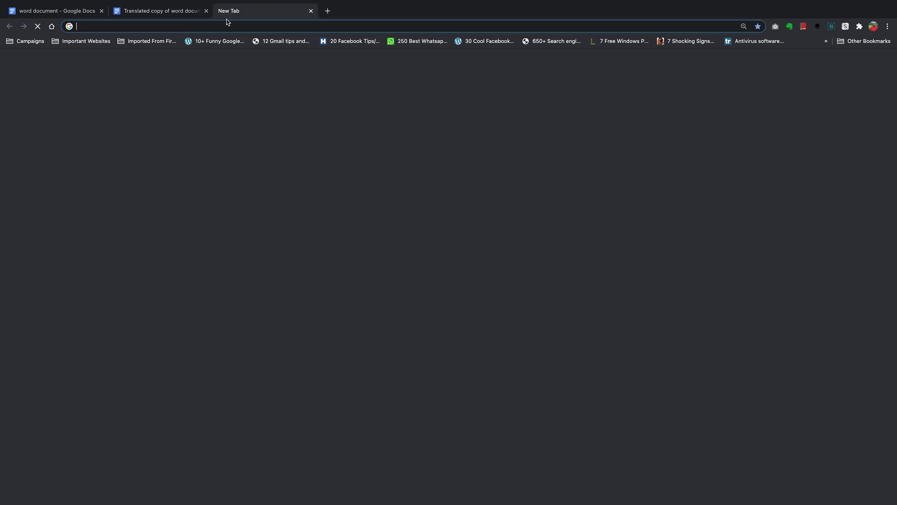
Go to Google Docs via the 'doc' address and start a new blank document
left_click(258, 27)
type("doc")
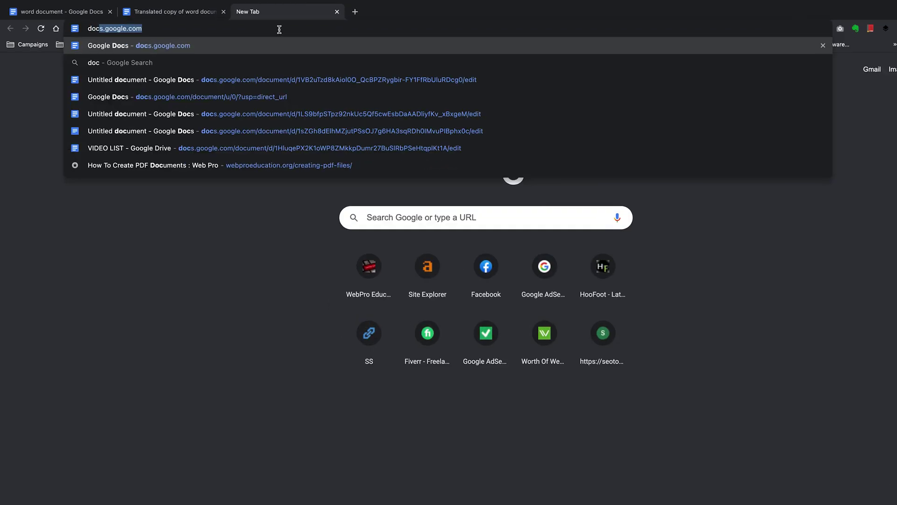
key("Return")
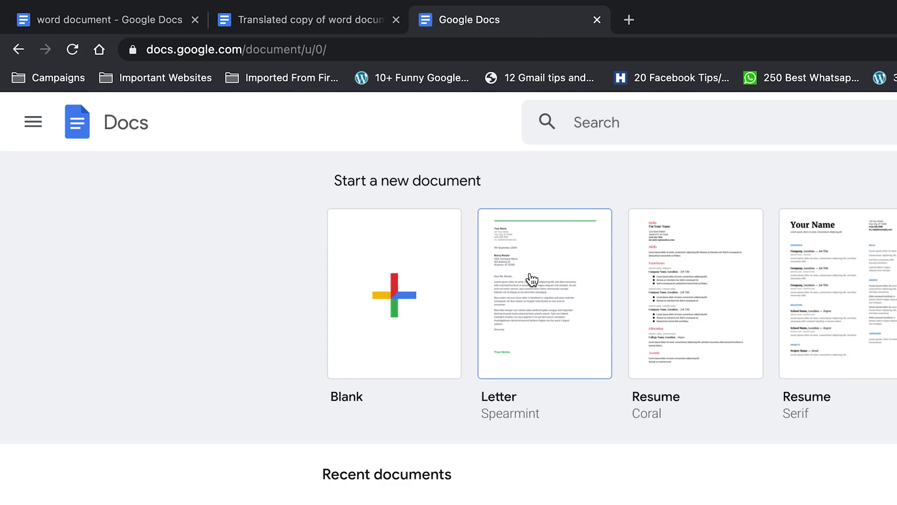
left_click(394, 293)
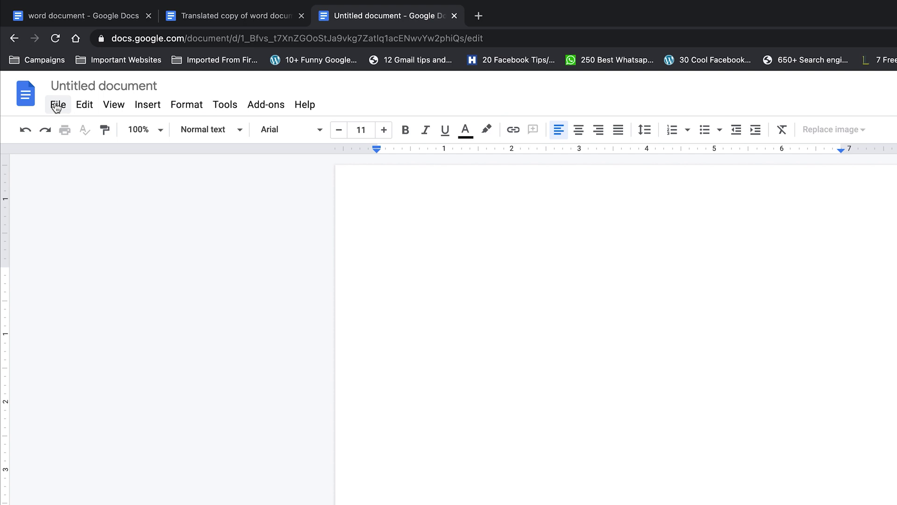
Upload How To Calculate BMI English.pdf from the Desktop to show its preview
left_click(57, 106)
left_click(116, 190)
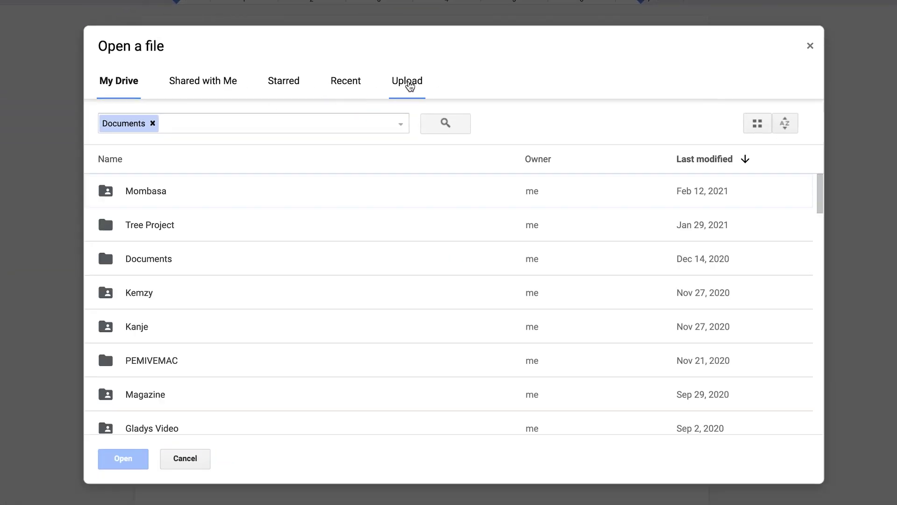
left_click(609, 231)
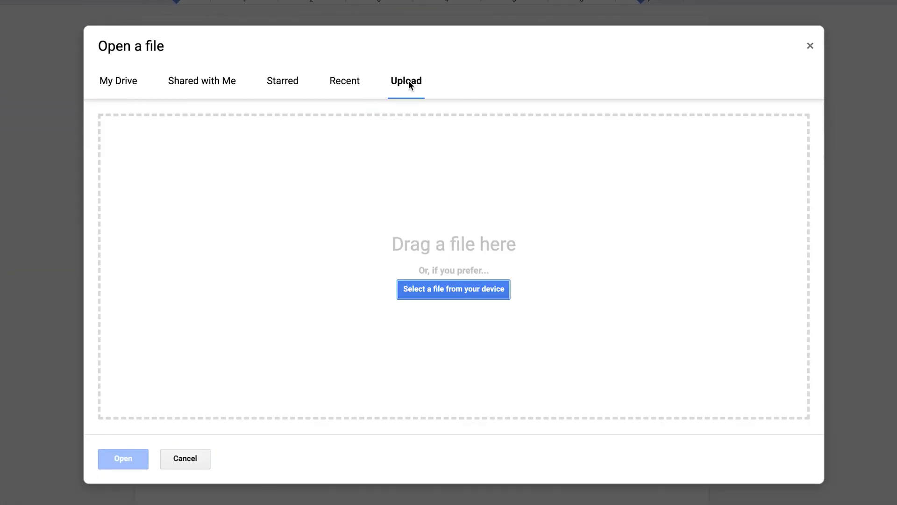
left_click(457, 290)
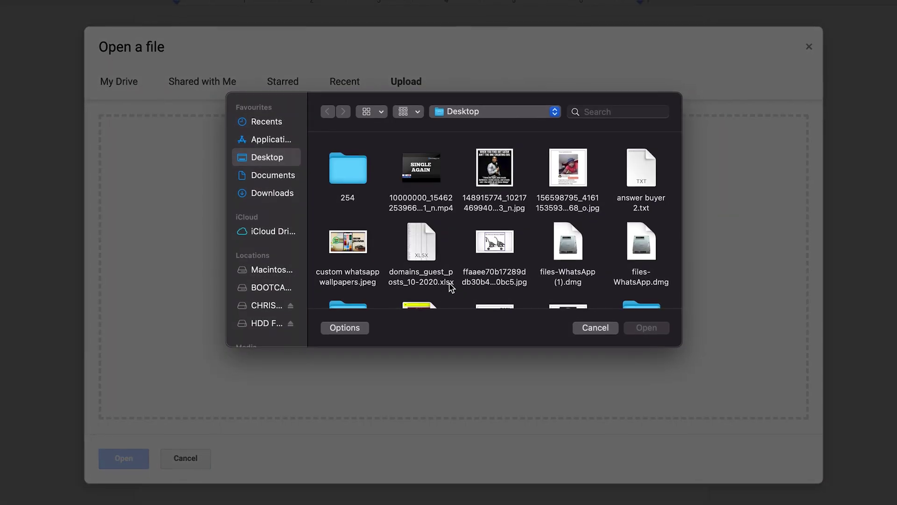
scroll(496, 239, "down", 3)
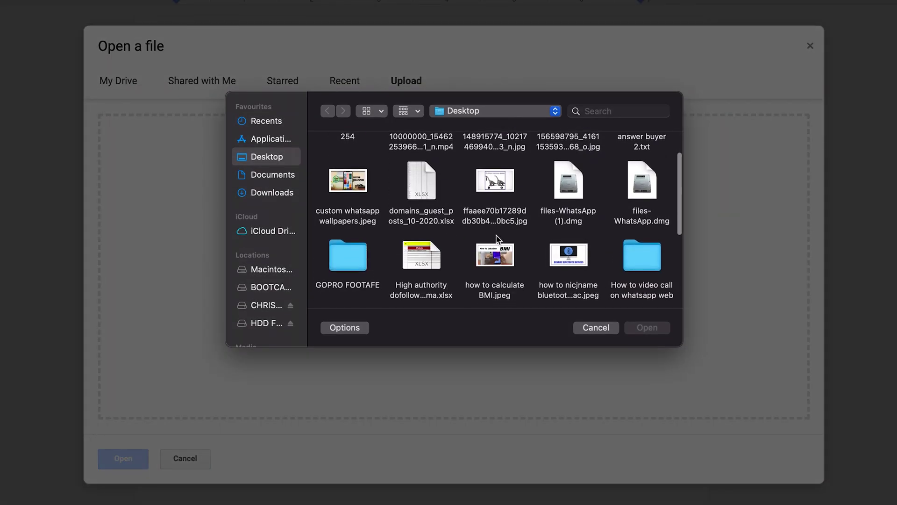
scroll(496, 240, "down", 2)
left_click(495, 182)
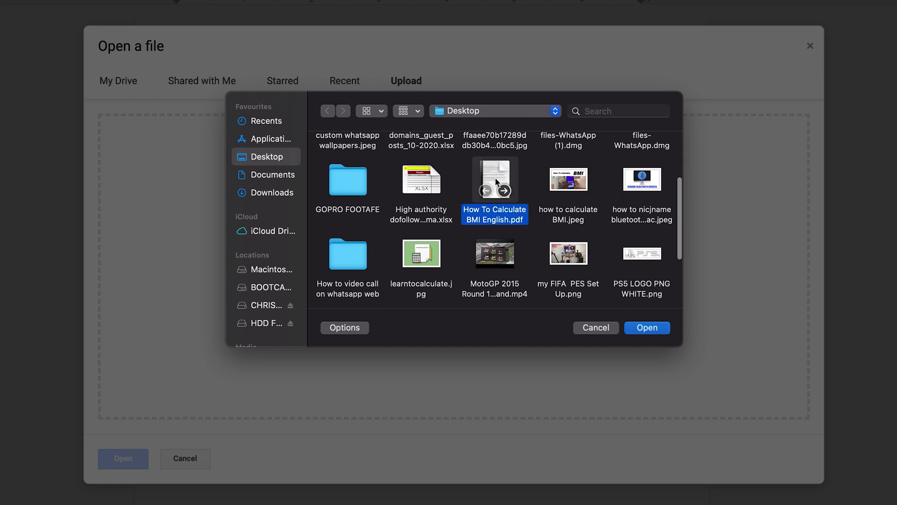
left_click(647, 329)
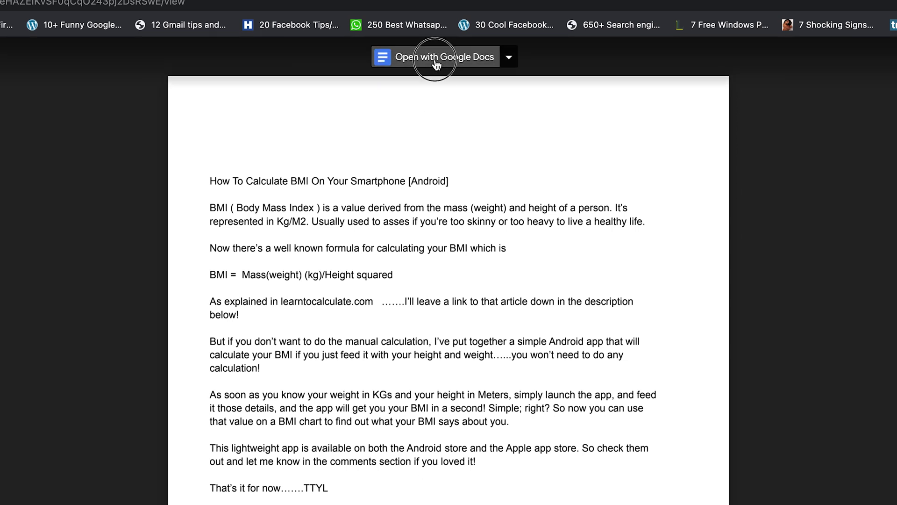
Open the BMI PDF with Google Docs and create its French translated copy
left_click(435, 61)
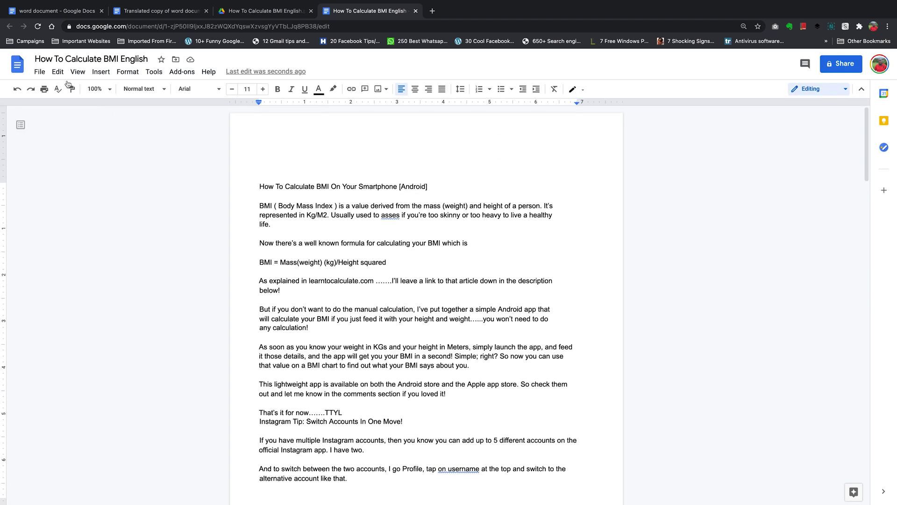
left_click(261, 75)
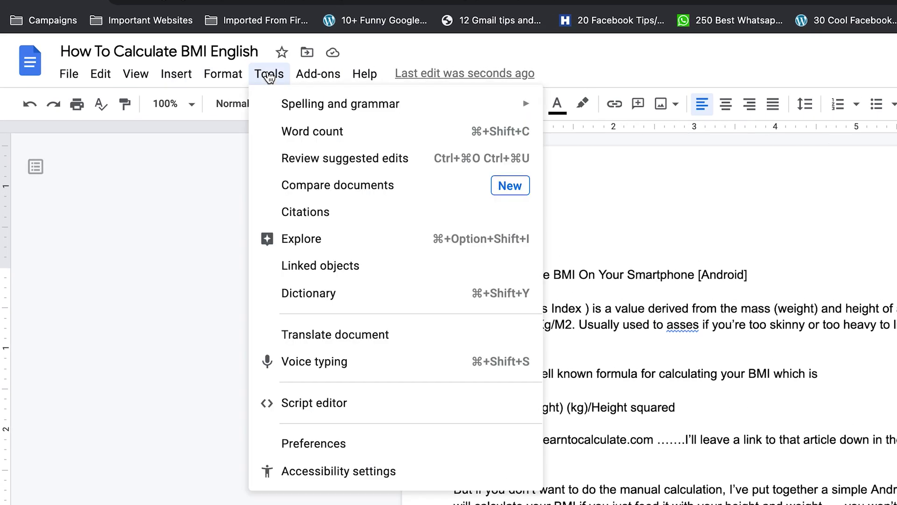
left_click(347, 342)
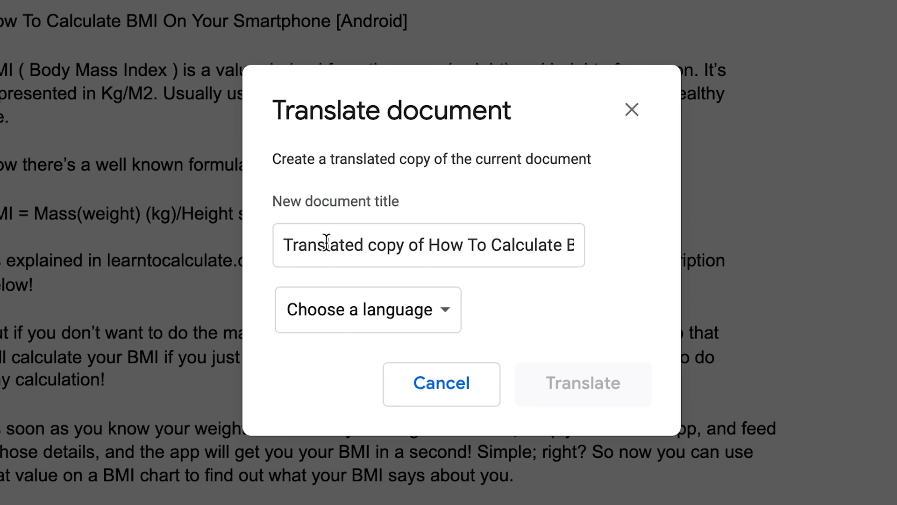
left_click(440, 310)
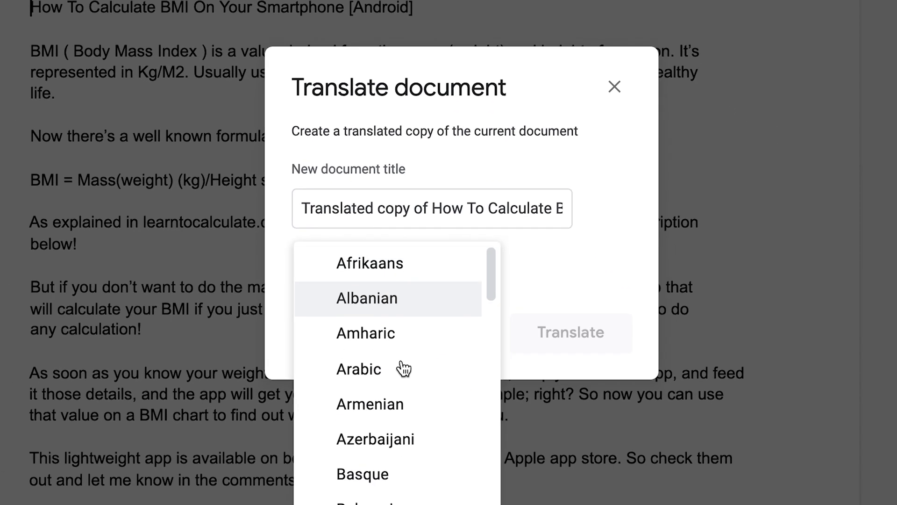
scroll(415, 253, "down", 8)
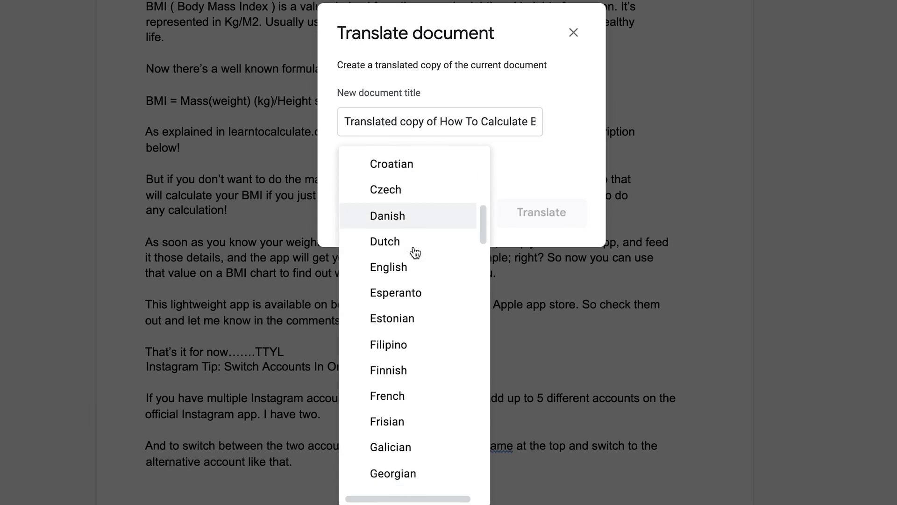
scroll(415, 252, "down", 3)
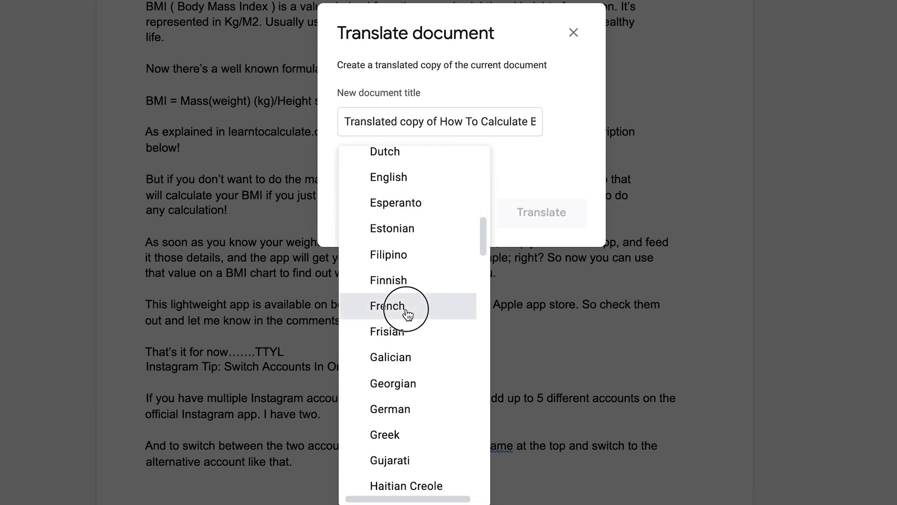
left_click(406, 308)
left_click(541, 213)
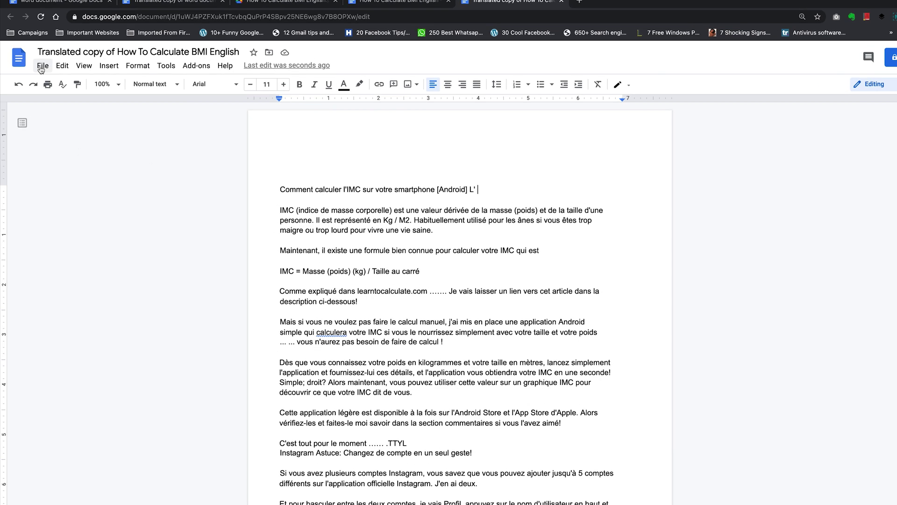
Download 'Translated copy of How To Calculate BMI English' as a PDF Document (.pdf) to the Desktop
left_click(39, 72)
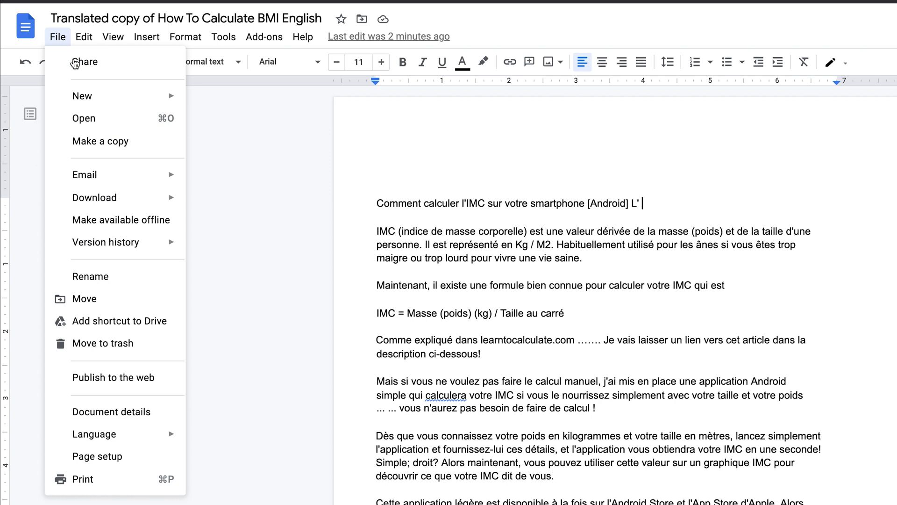
mouse_move(125, 209)
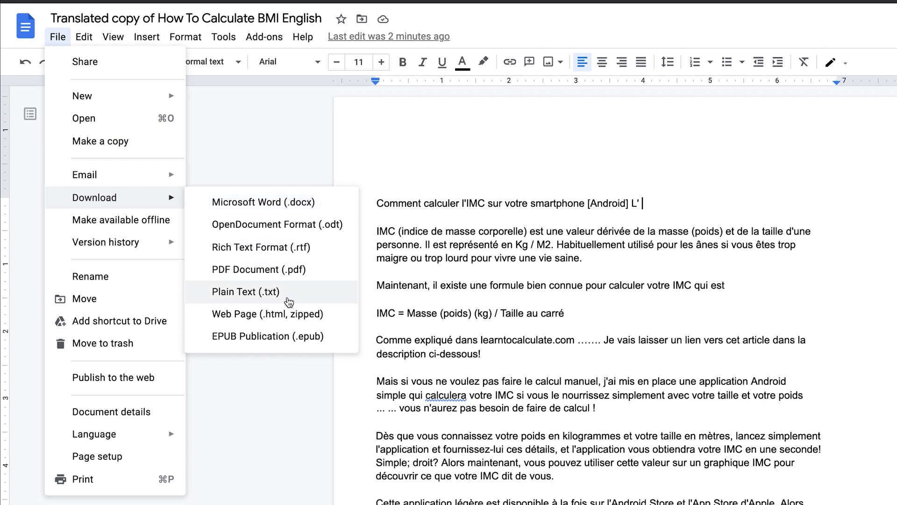
left_click(313, 274)
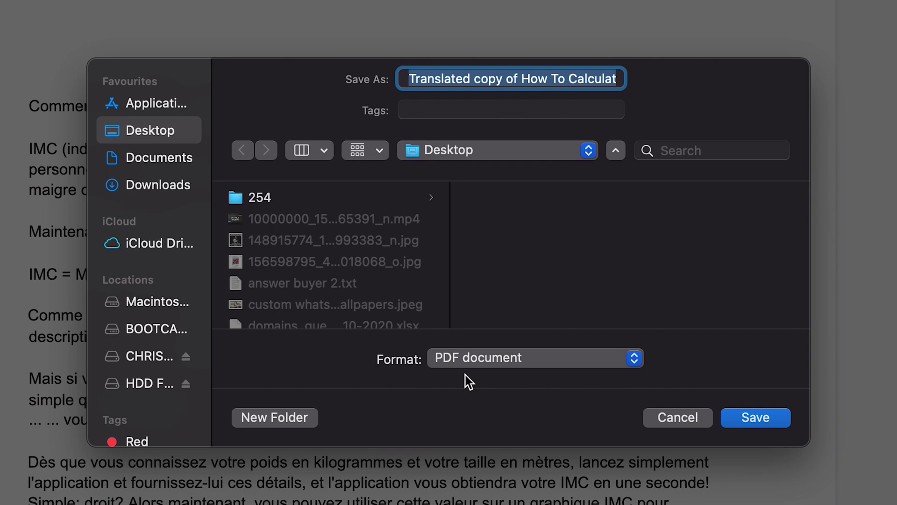
left_click(760, 423)
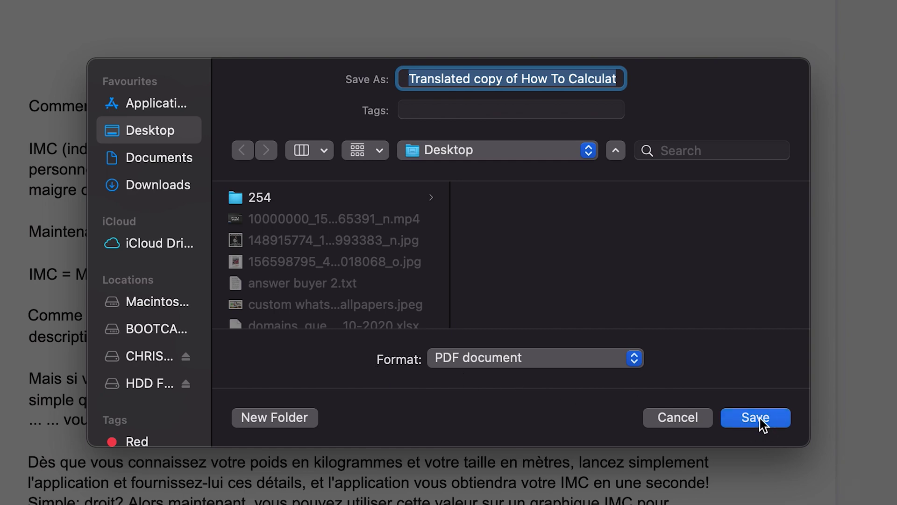